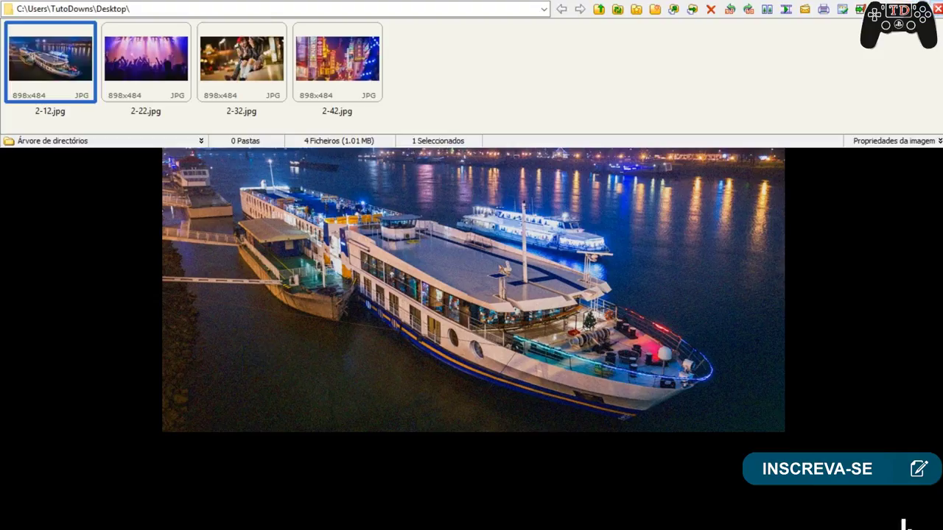
Close the image viewer and launch Movavi Photo DeNoise from the desktop shortcut
key("Escape")
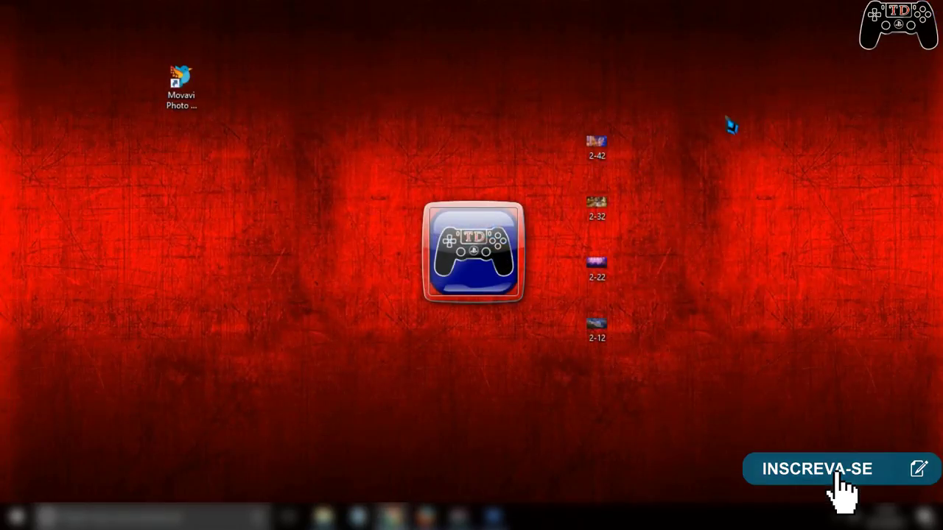
left_click(199, 109)
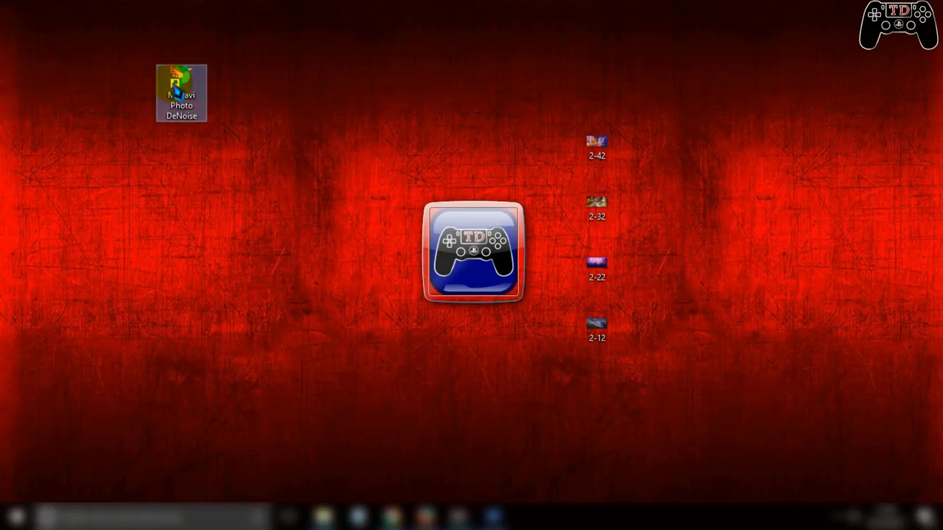
left_click_drag(177, 91, 444, 221)
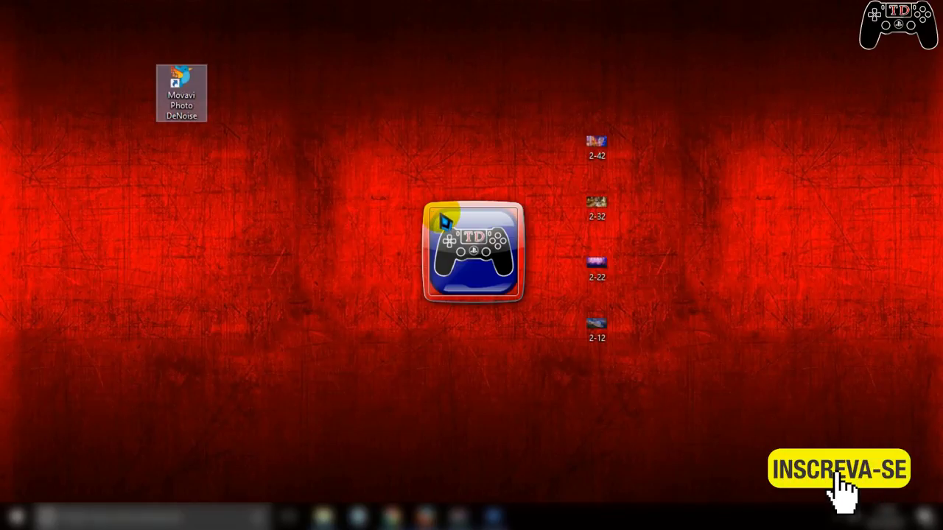
left_click(444, 220)
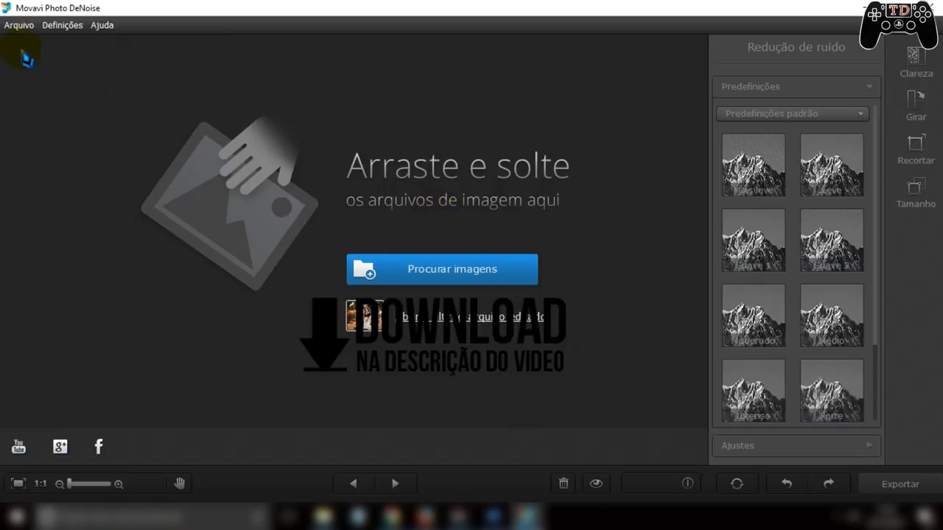
Browse the Desktop folder with large thumbnails and open the image 2-12
left_click(413, 269)
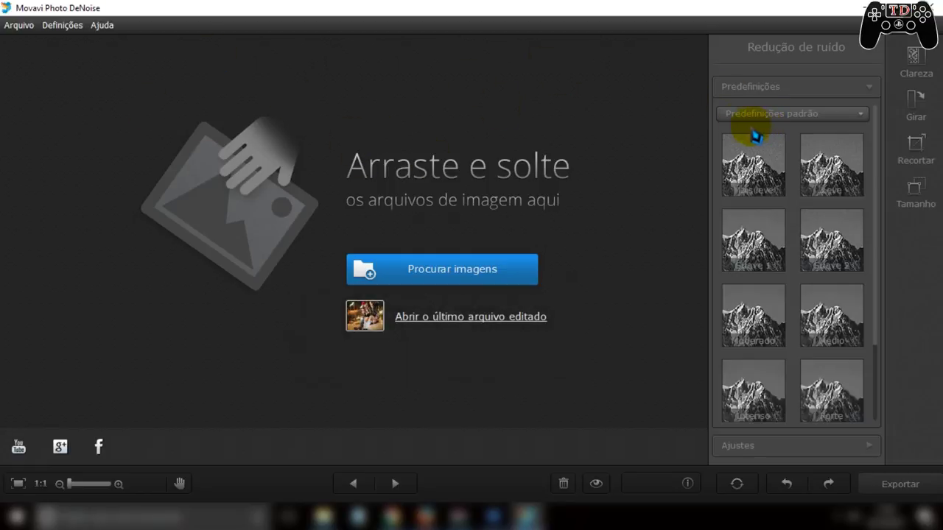
left_click(420, 269)
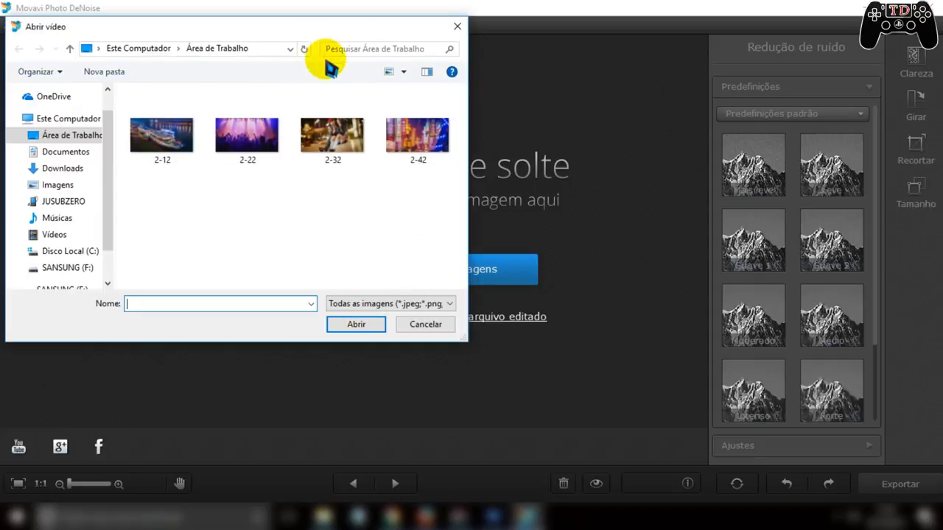
left_click(402, 71)
left_click(448, 44)
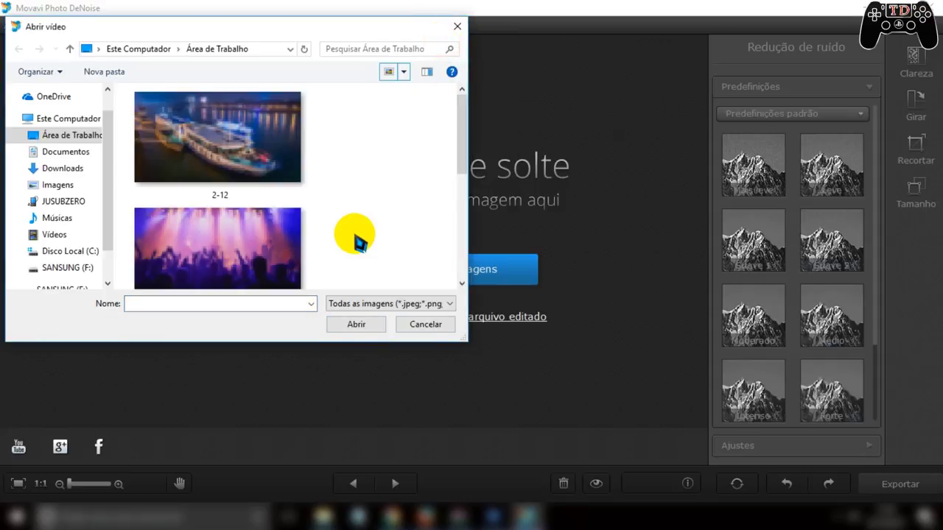
left_click_drag(459, 126, 465, 140)
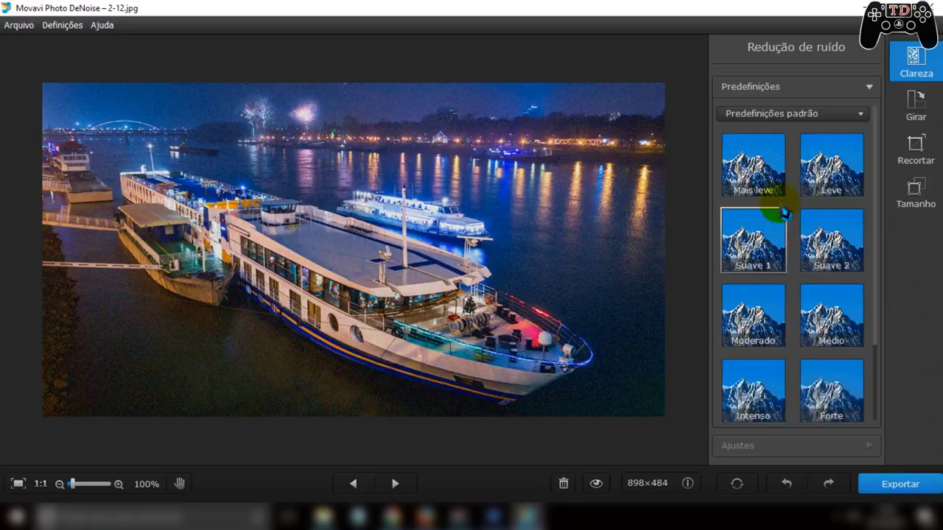
Try the Mais leve noise reduction preset on the boat photo and turn it off again
left_click(832, 165)
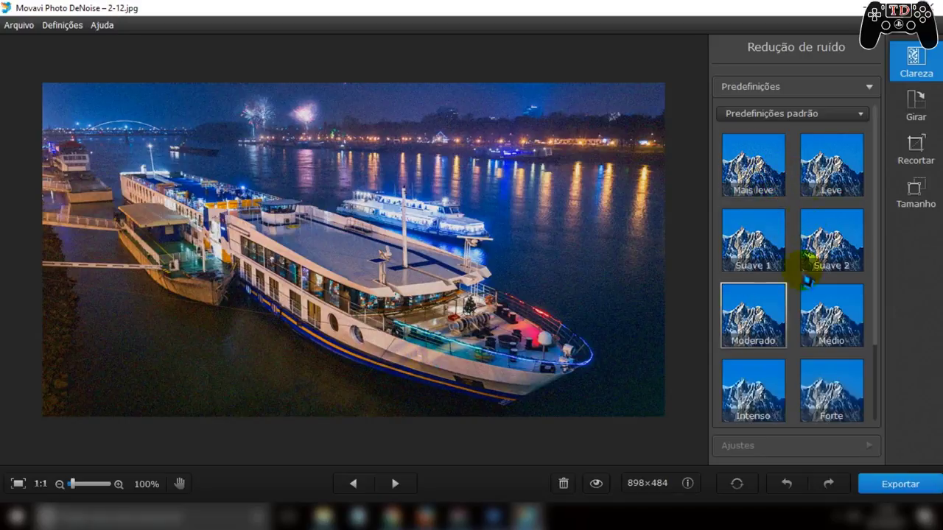
left_click_drag(873, 294, 891, 226)
left_click(759, 168)
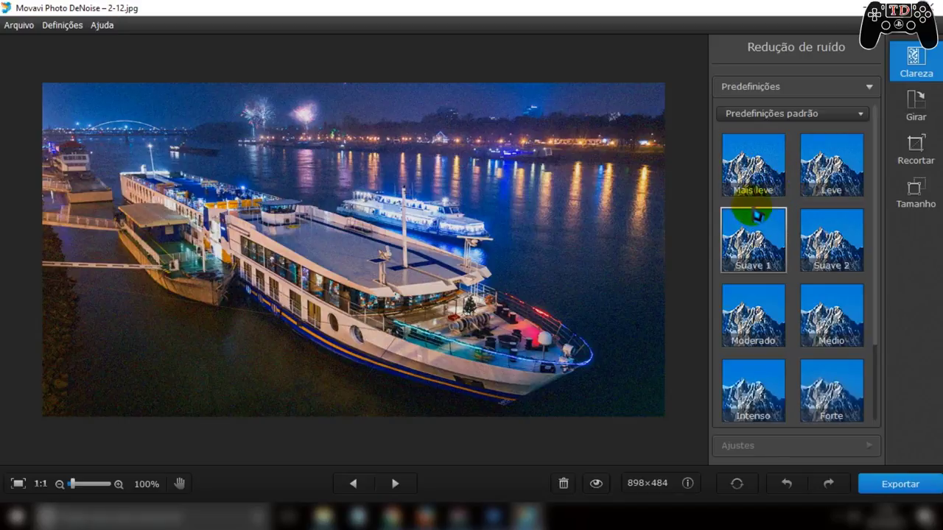
left_click(748, 164)
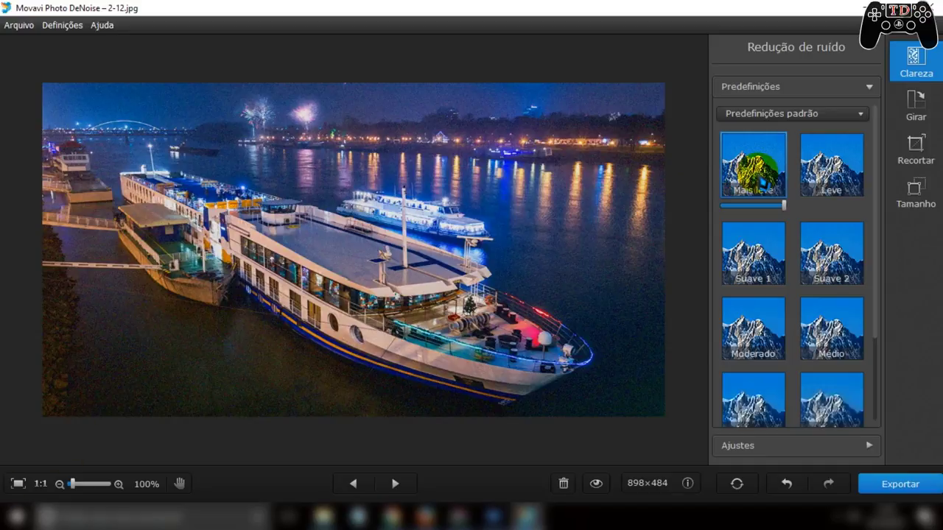
left_click(753, 171)
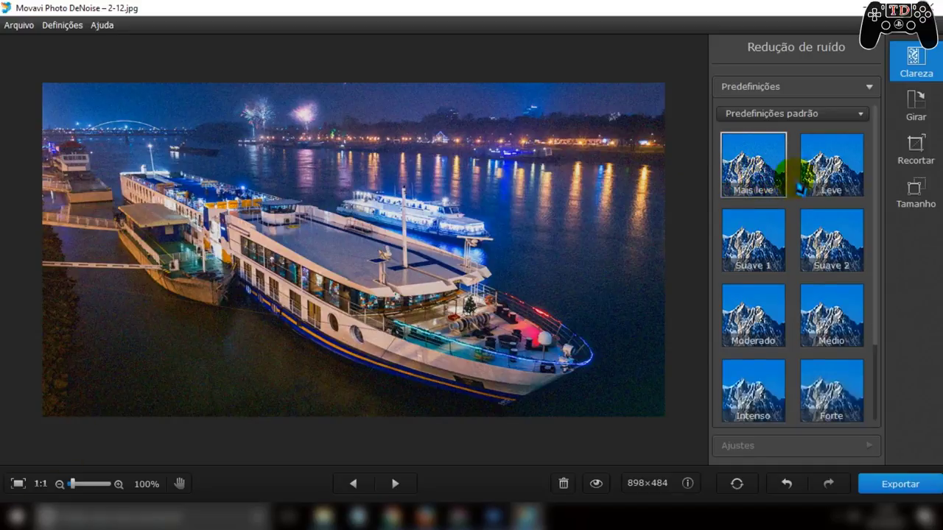
Try the Leve and Suave 1 noise reduction presets one after the other, clearing each from the photo
left_click(835, 166)
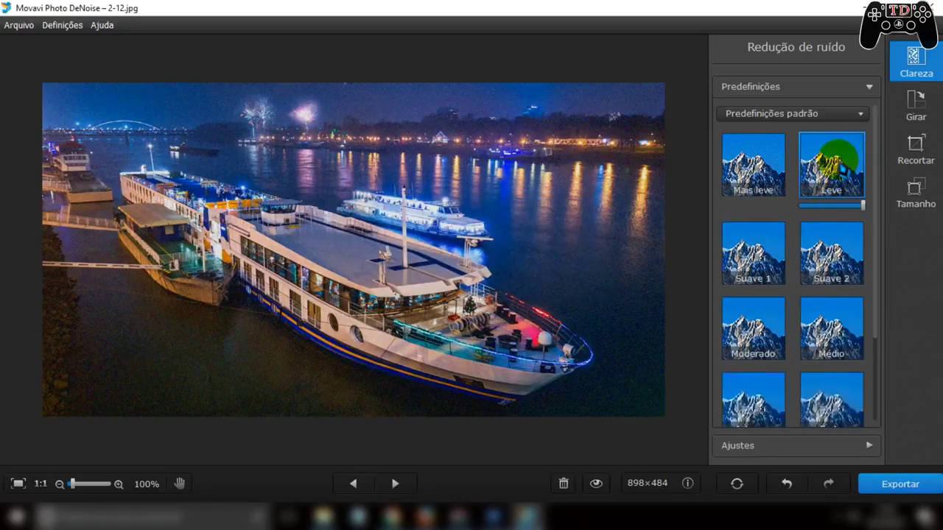
left_click(832, 159)
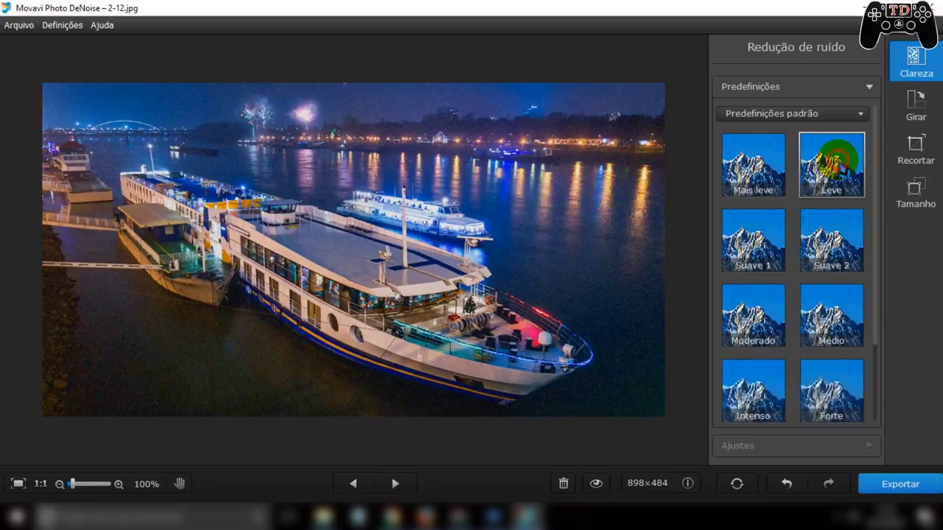
left_click(779, 240)
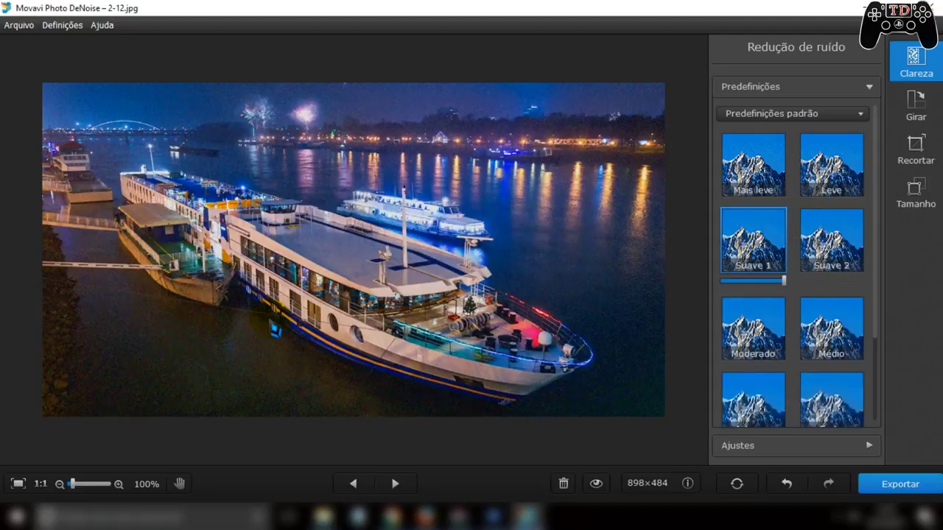
left_click(747, 226)
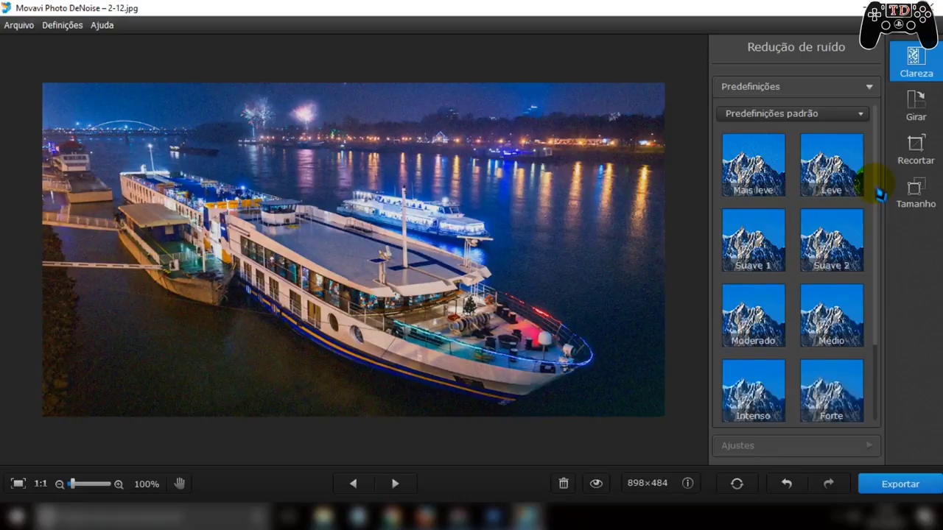
Try the Moderado noise reduction preset, lowering its intensity to 54 and raising it back to full
left_click_drag(875, 193, 862, 271)
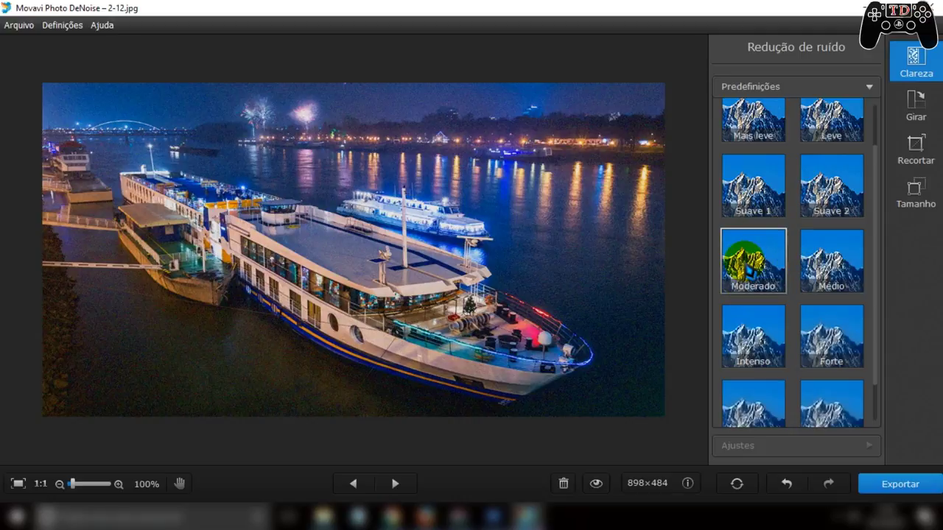
left_click(742, 261)
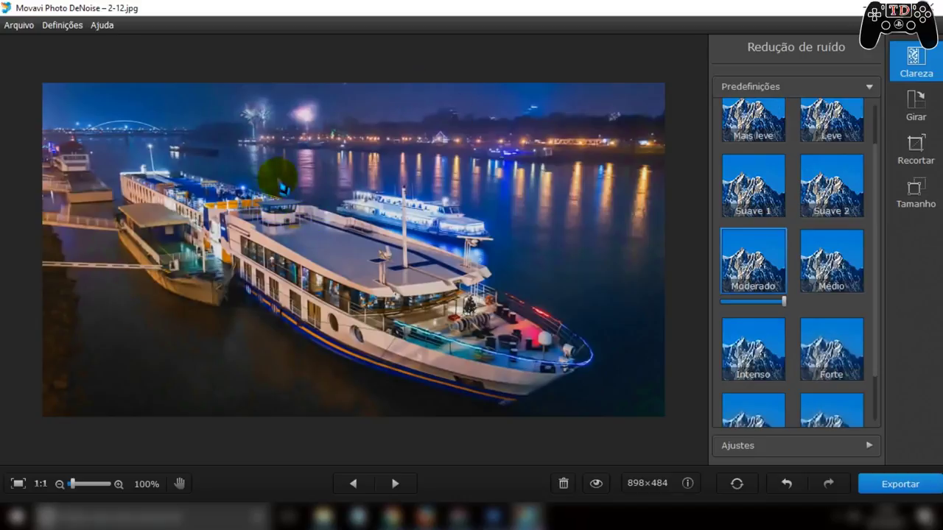
left_click(737, 259)
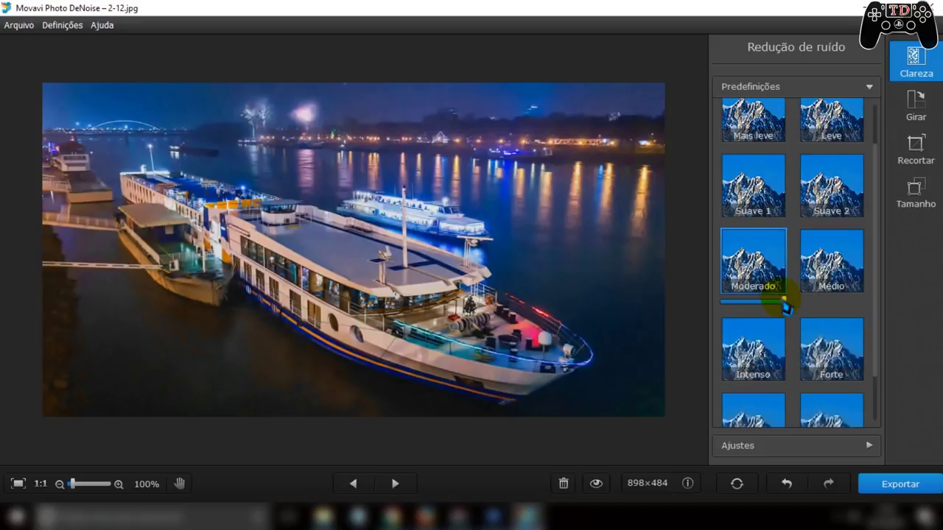
left_click_drag(787, 306, 758, 308)
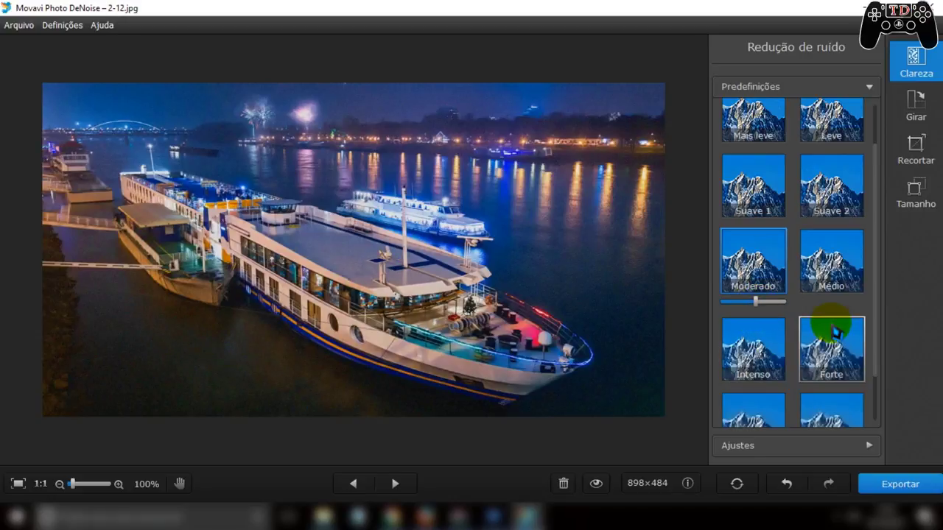
mouse_move(759, 310)
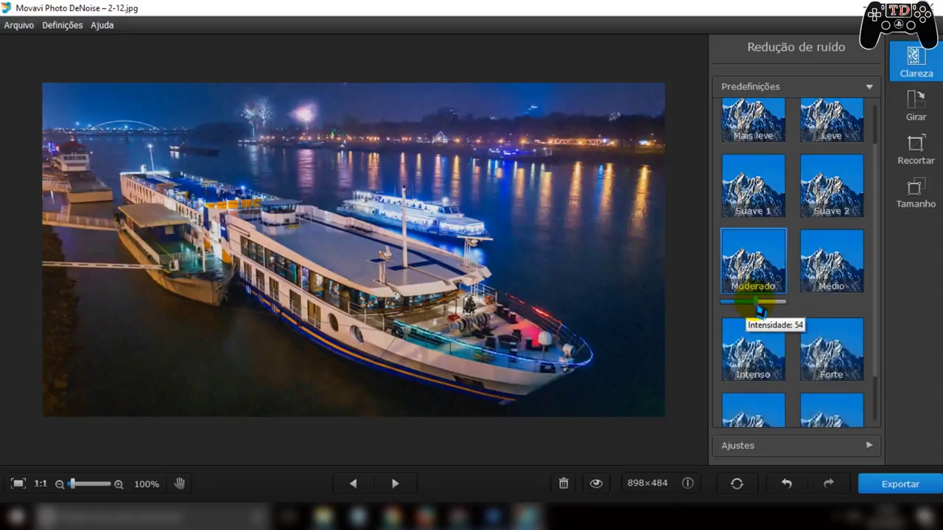
left_click_drag(759, 304, 769, 302)
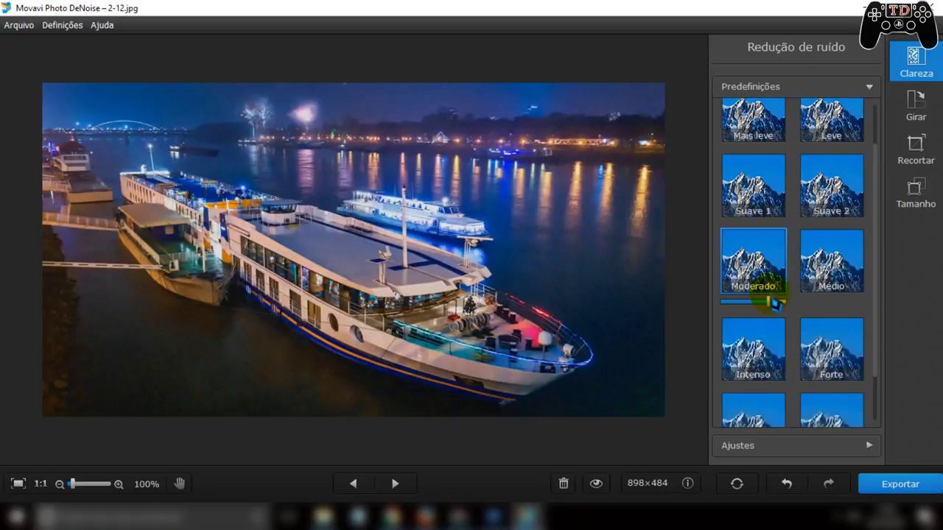
left_click_drag(773, 302, 782, 301)
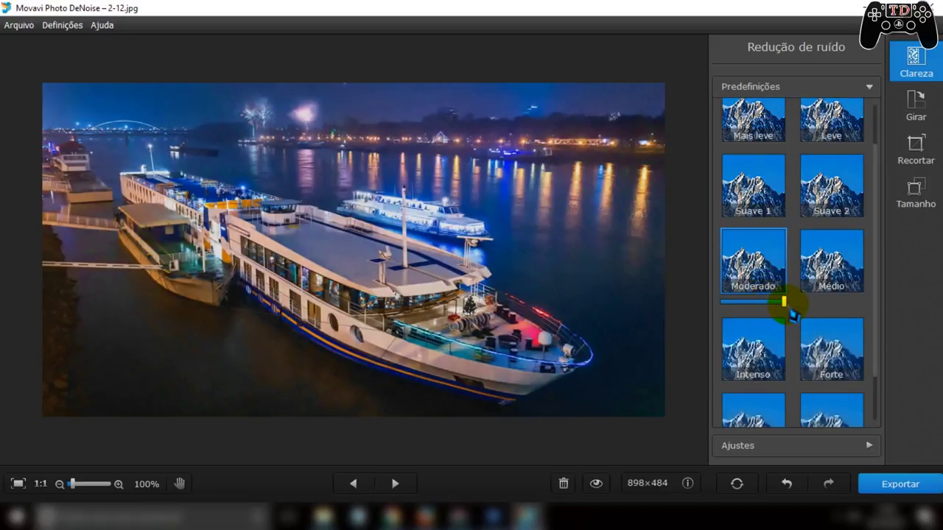
Compare the photo with and without the Moderado preset by switching it on and off, leaving it off
left_click(746, 254)
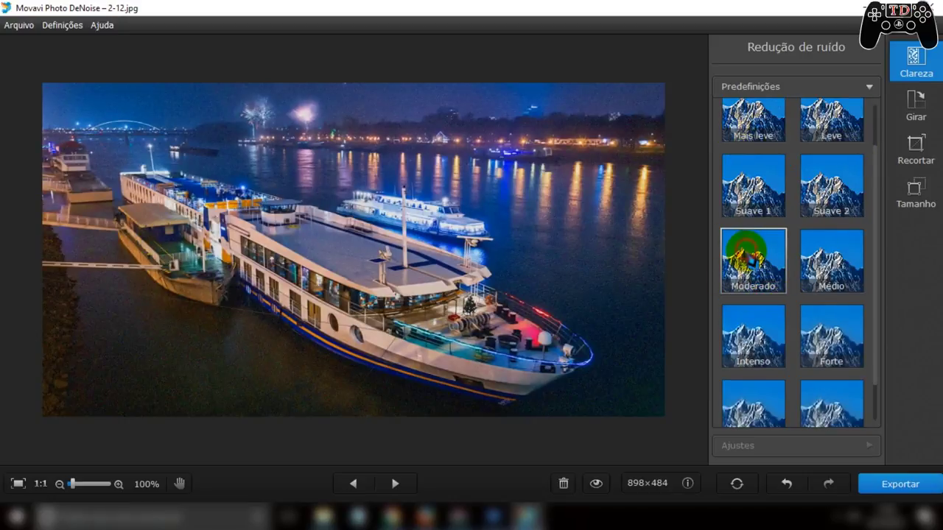
left_click(743, 266)
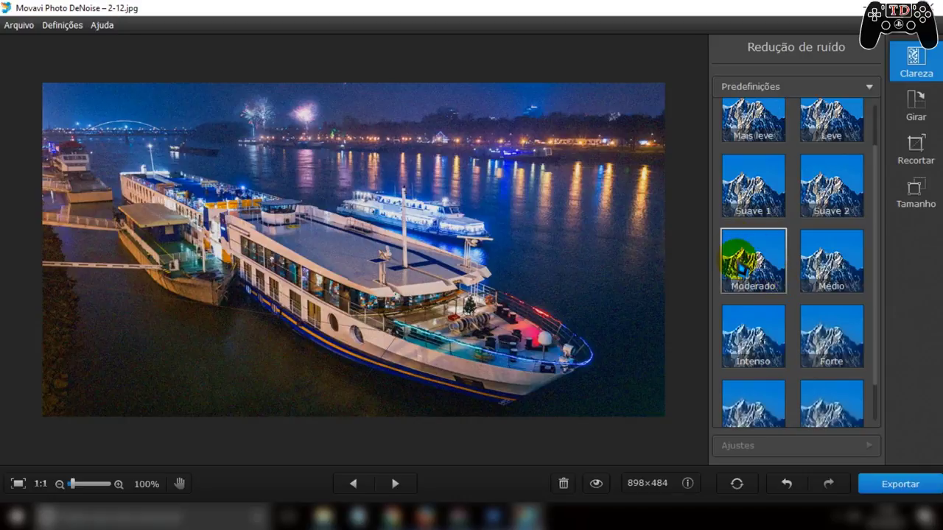
left_click(766, 252)
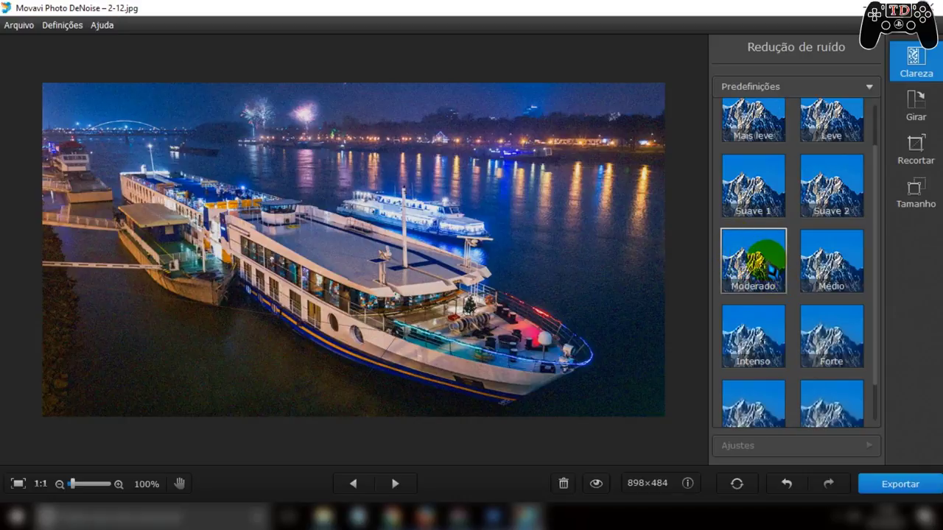
left_click(759, 258)
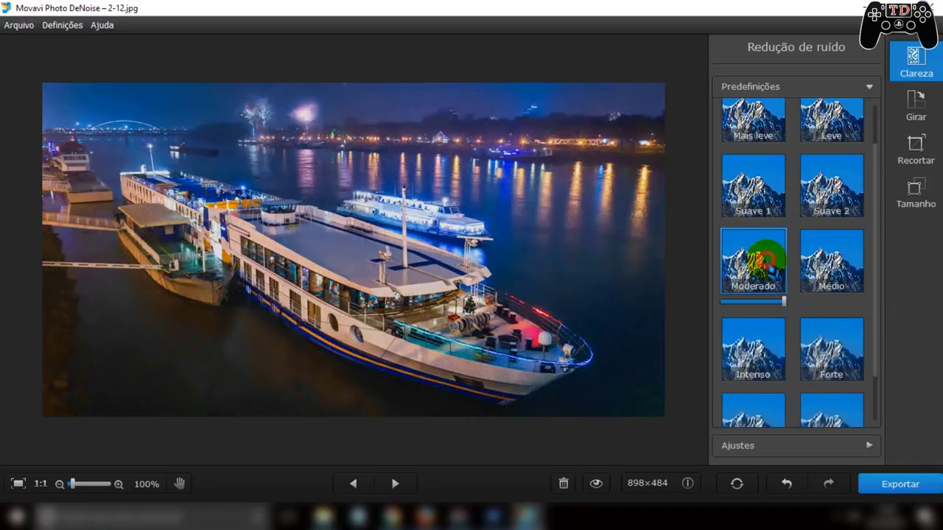
left_click(767, 258)
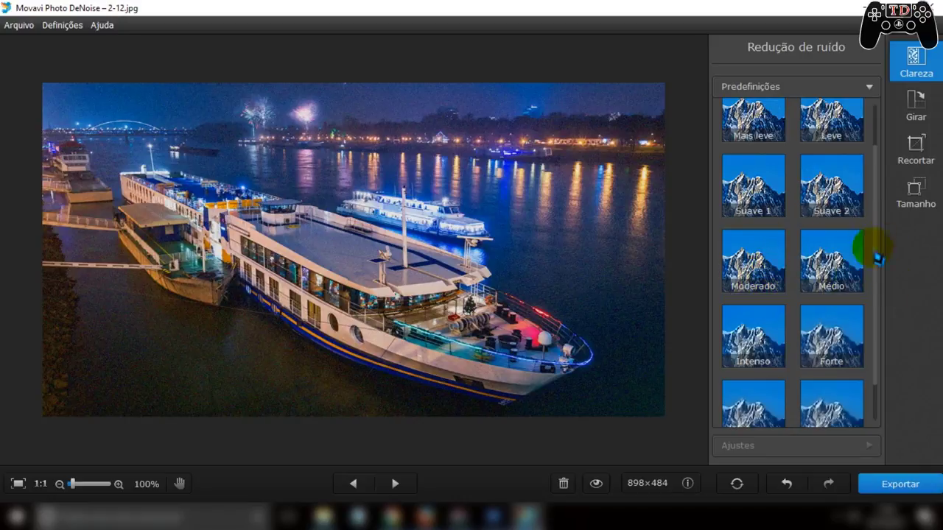
Try the Médio preset and clear it, and compare the photo with and without the Extremo preset
left_click(840, 258)
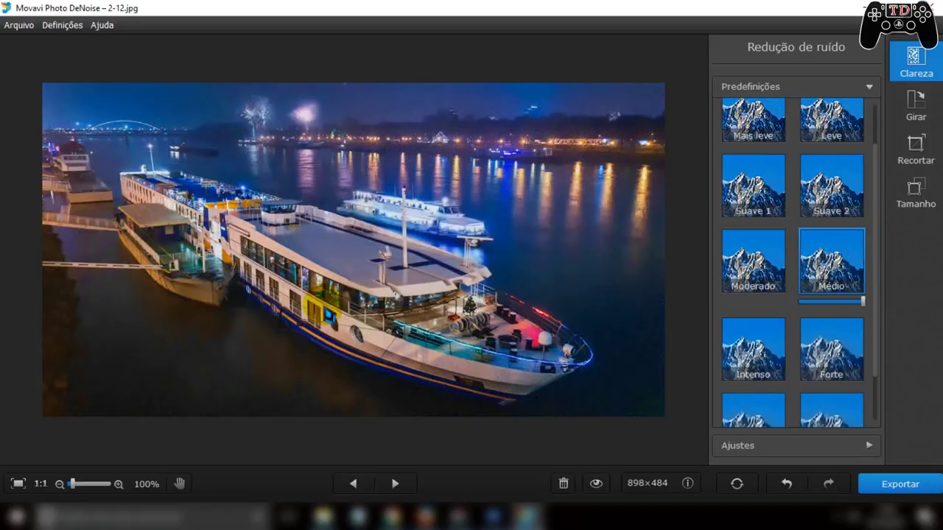
left_click(832, 264)
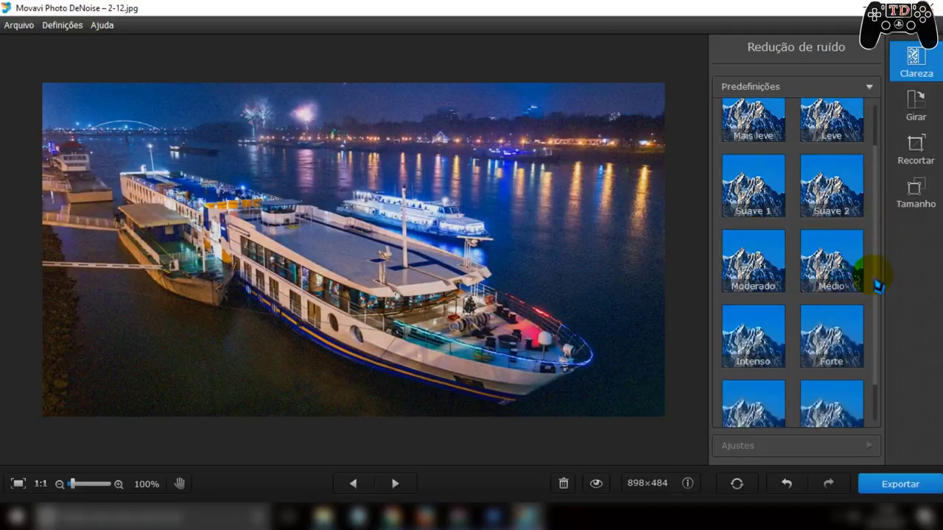
scroll(878, 286, "down", 1)
left_click(837, 363)
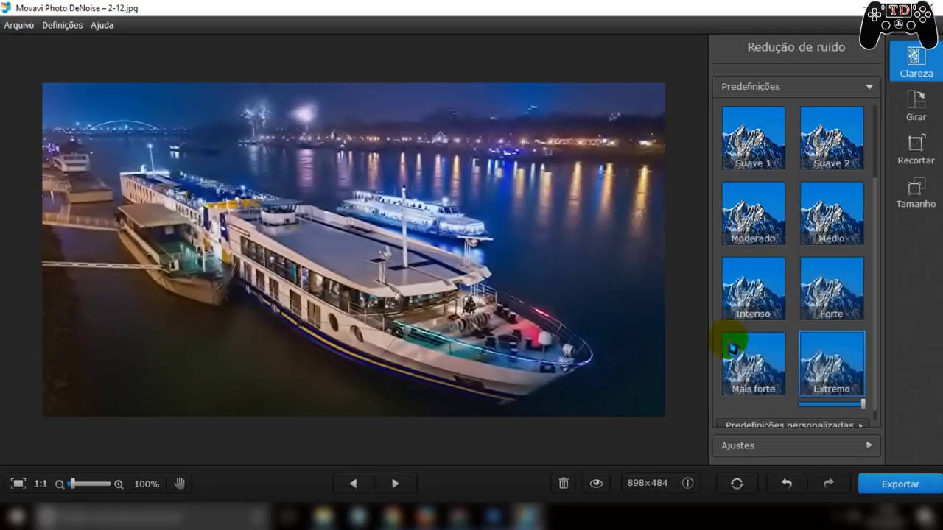
left_click(826, 378)
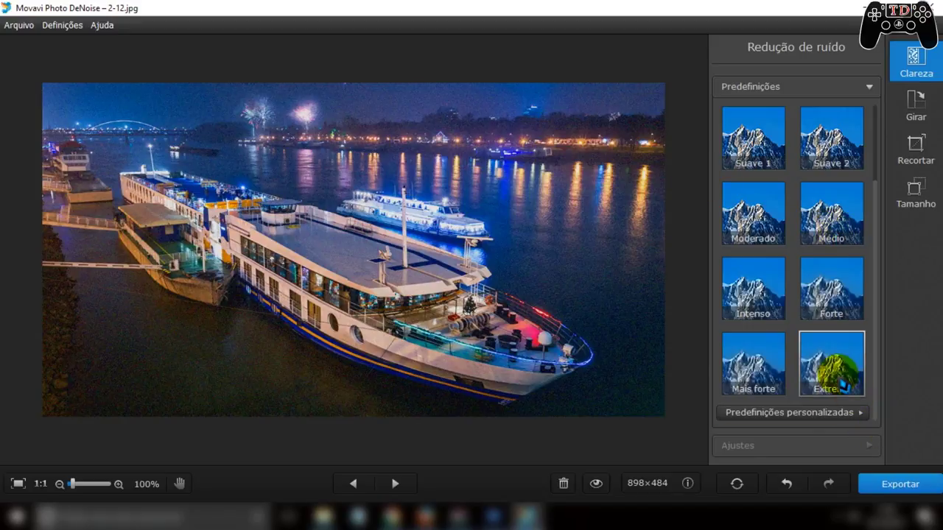
left_click(840, 378)
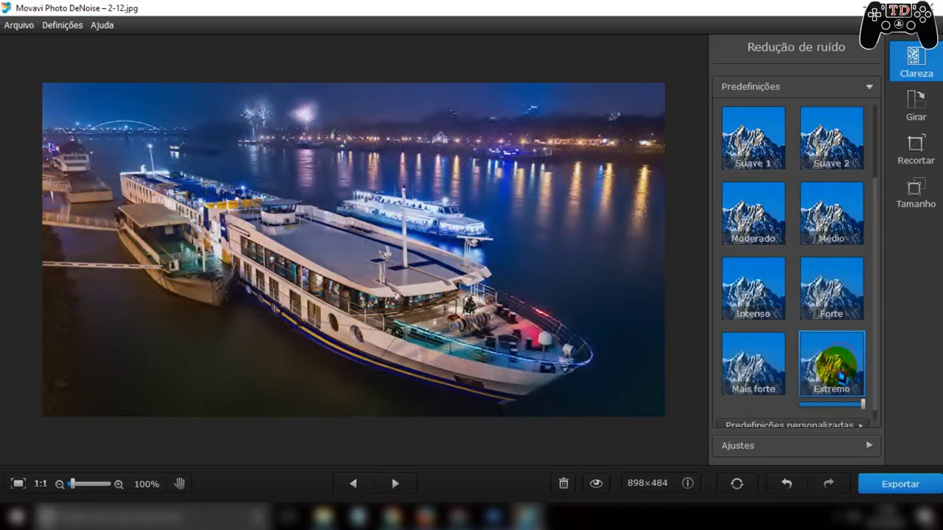
Apply the Moderado preset to the boat photo, and open the photo 2-32 from the desktop folder, discarding the unsaved changes
left_click(769, 230)
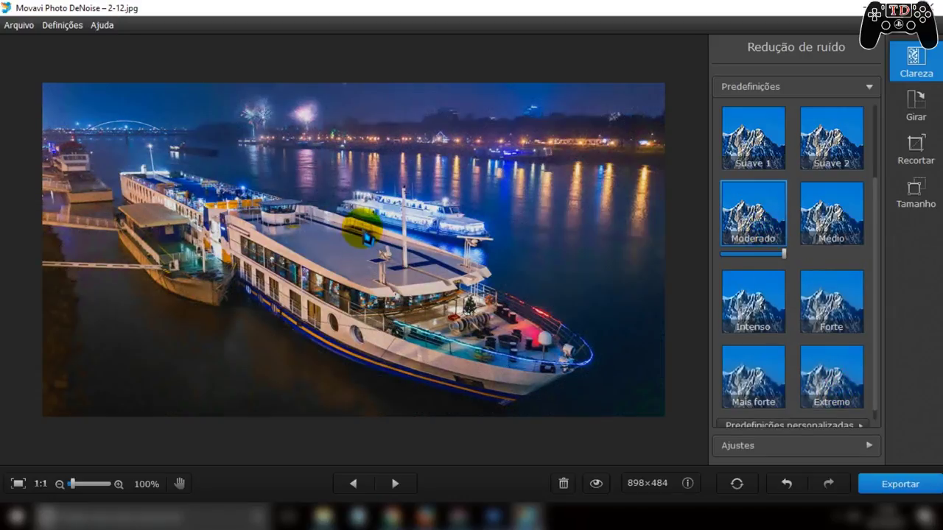
left_click(20, 27)
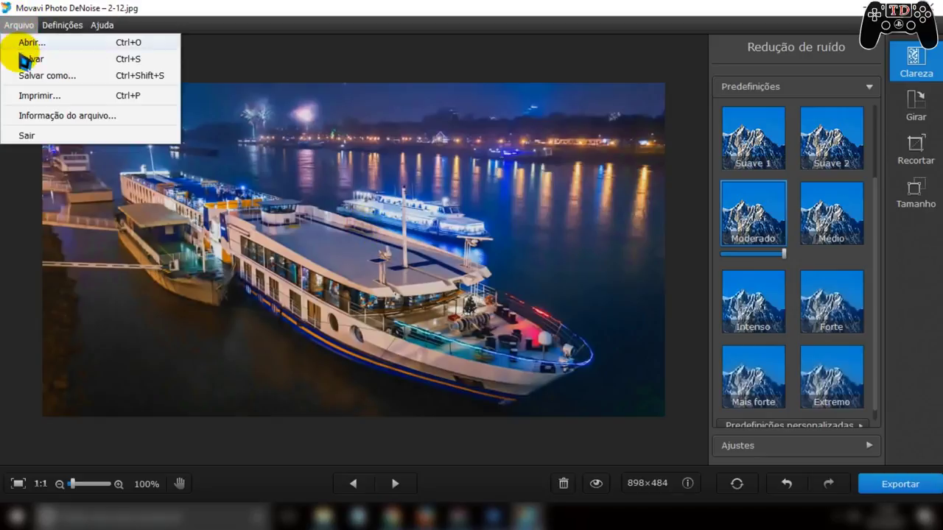
left_click(31, 42)
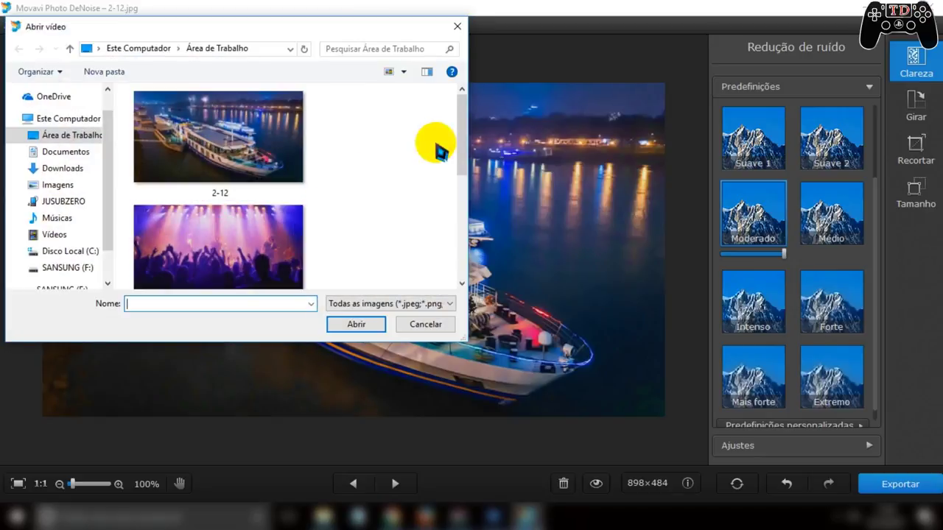
left_click_drag(461, 132, 463, 232)
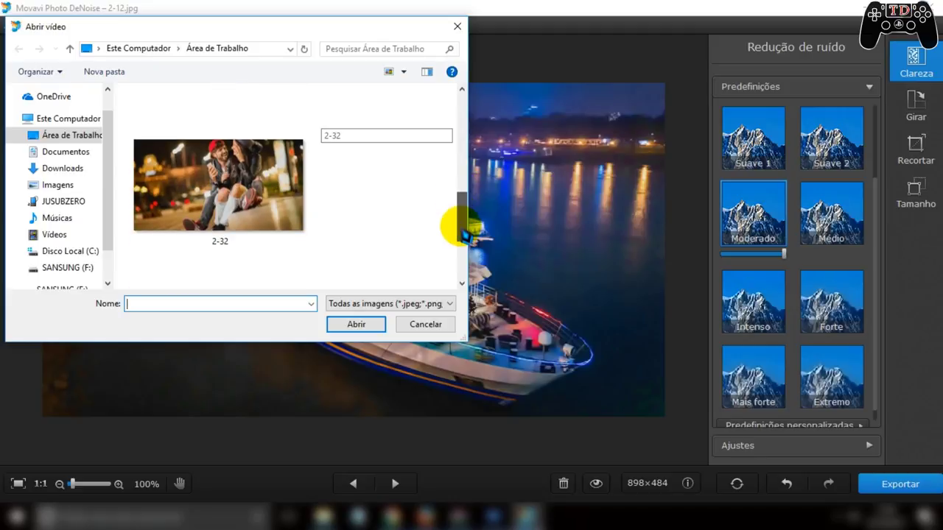
double_click(291, 204)
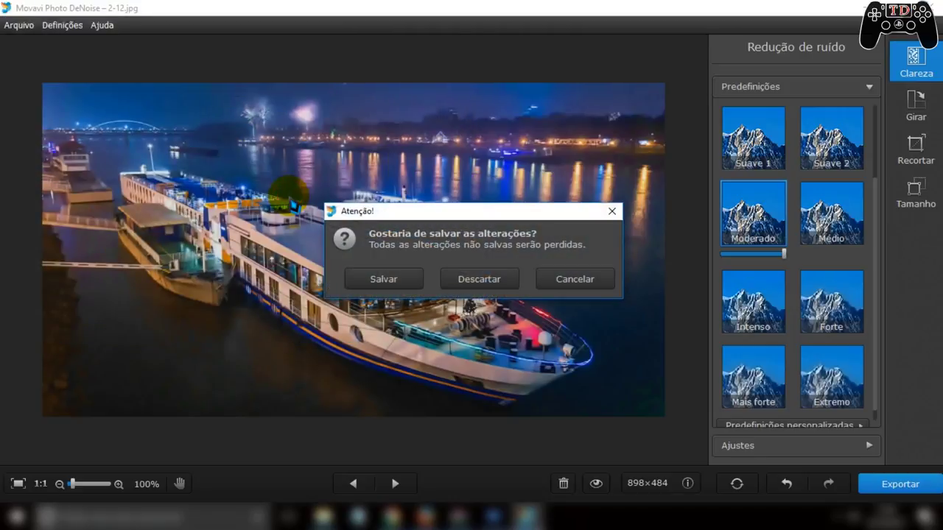
left_click(479, 279)
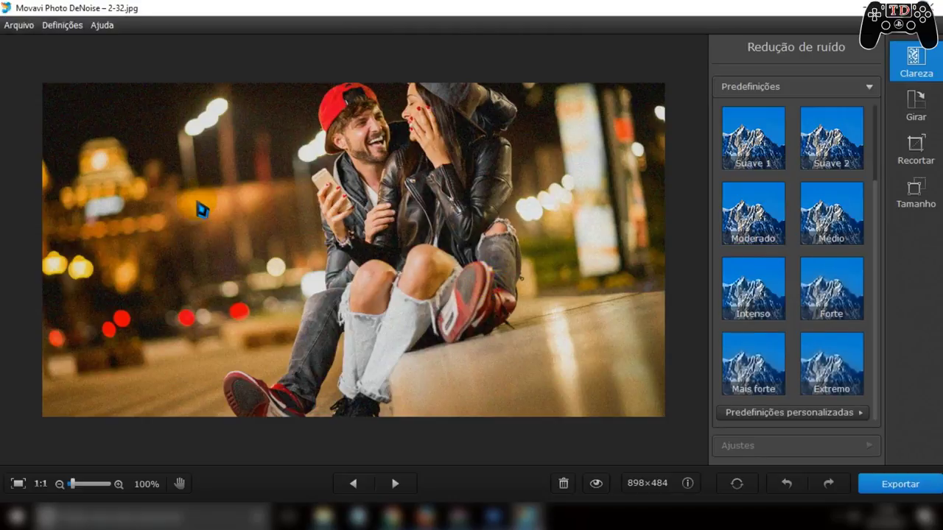
Apply the Moderado noise reduction preset to the photo of the couple and display the rotation and straightening options
left_click(770, 232)
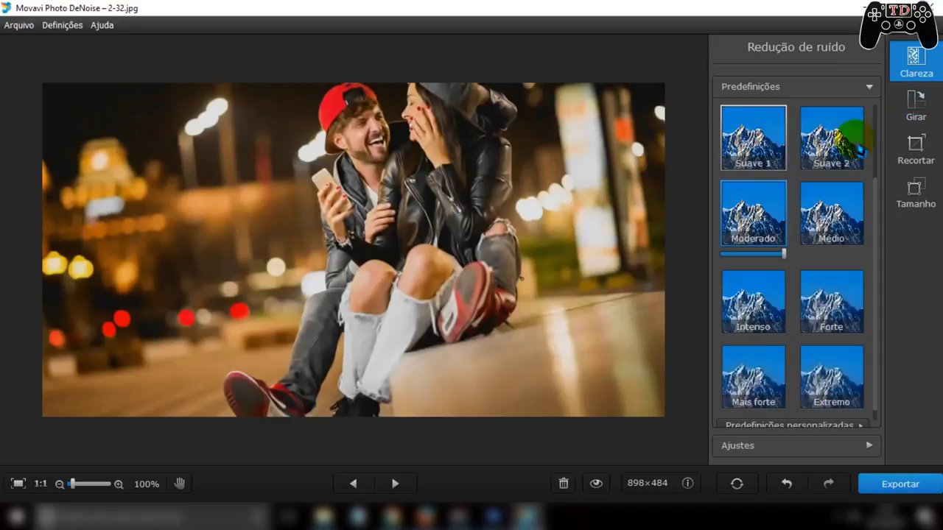
left_click(920, 102)
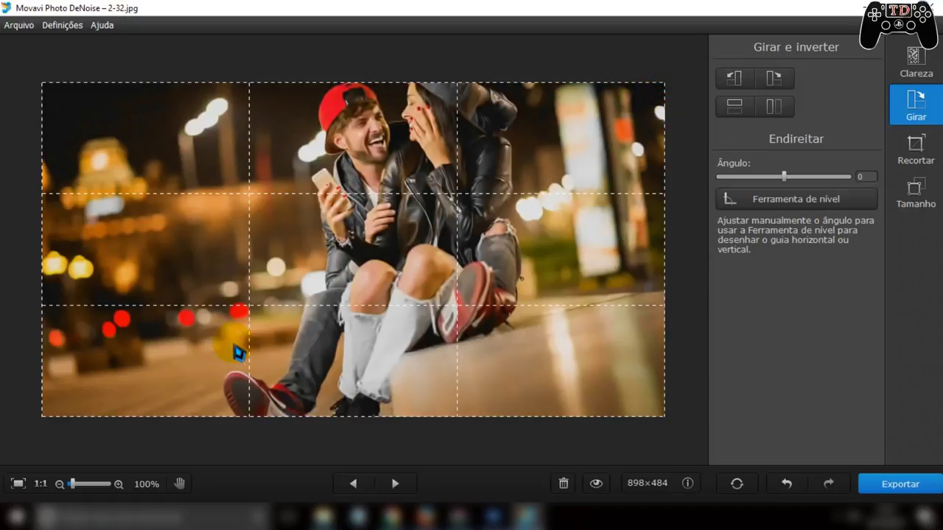
Crop the couple photo to about 731 × 394 pixels with the original aspect ratio locked, repositioning the frame before applying it
left_click(921, 151)
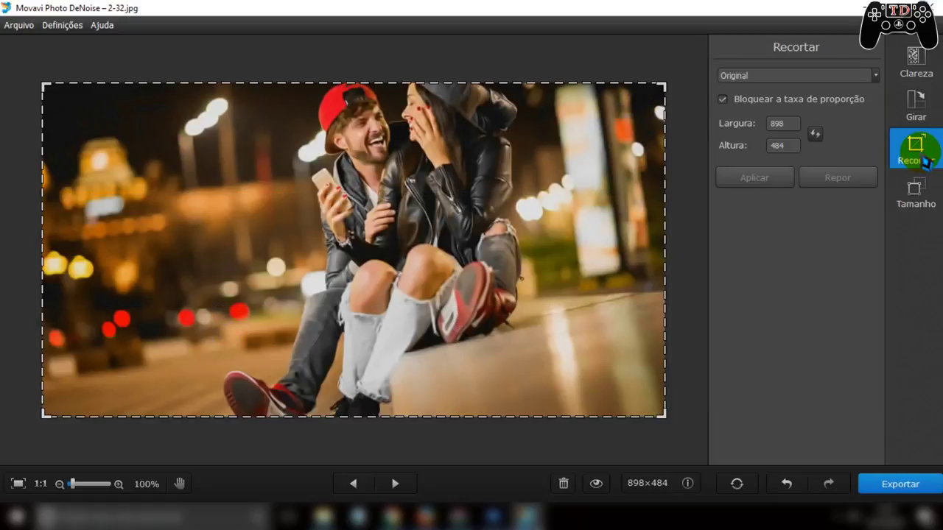
left_click_drag(668, 94, 479, 158)
left_click_drag(389, 226, 436, 204)
left_click(770, 178)
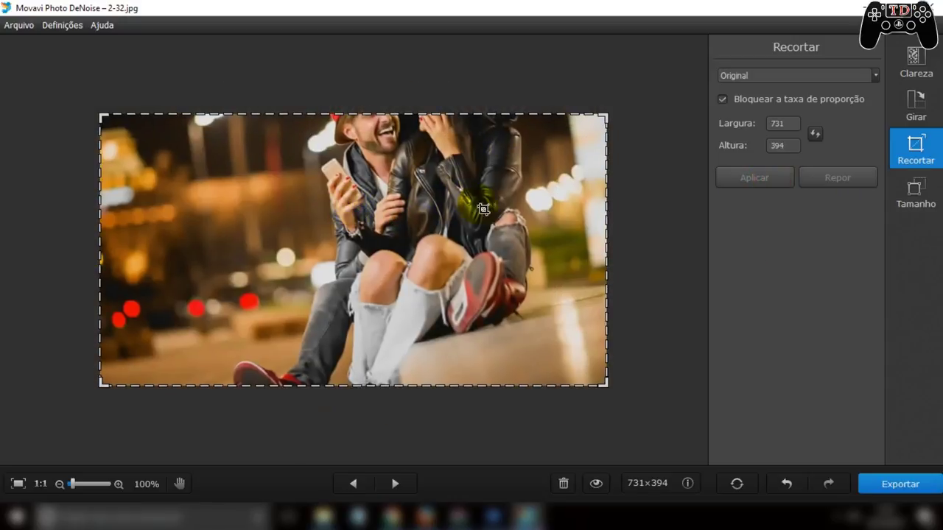
Examine the image resizing options, including the width and height fields and the list of measurement units
left_click(915, 197)
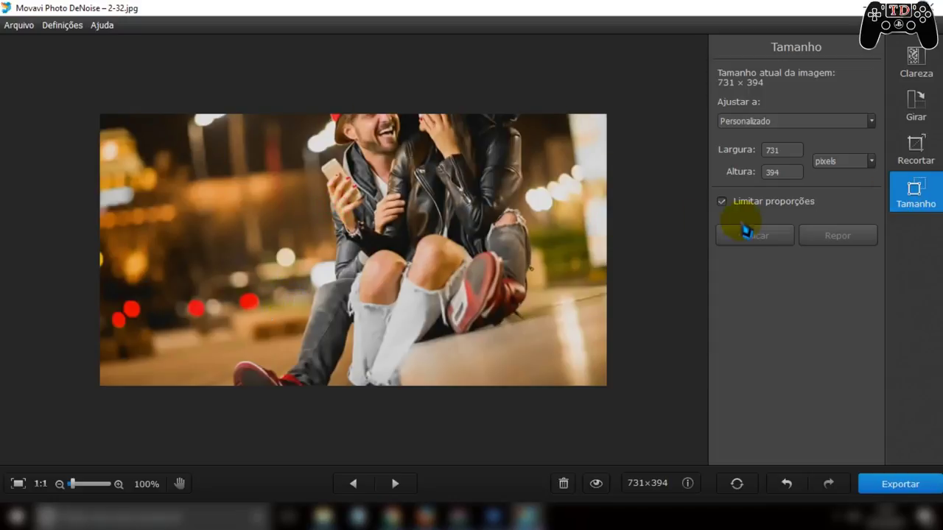
double_click(775, 151)
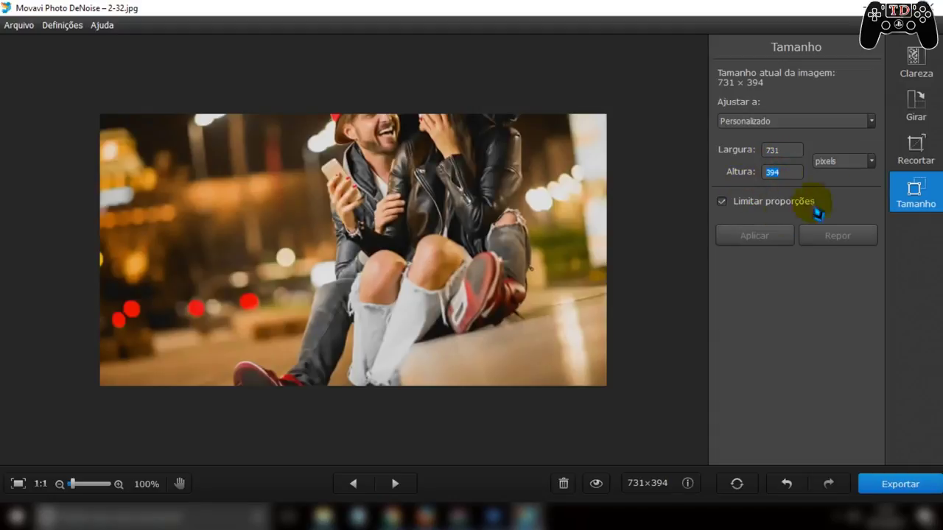
left_click(871, 161)
left_click(872, 161)
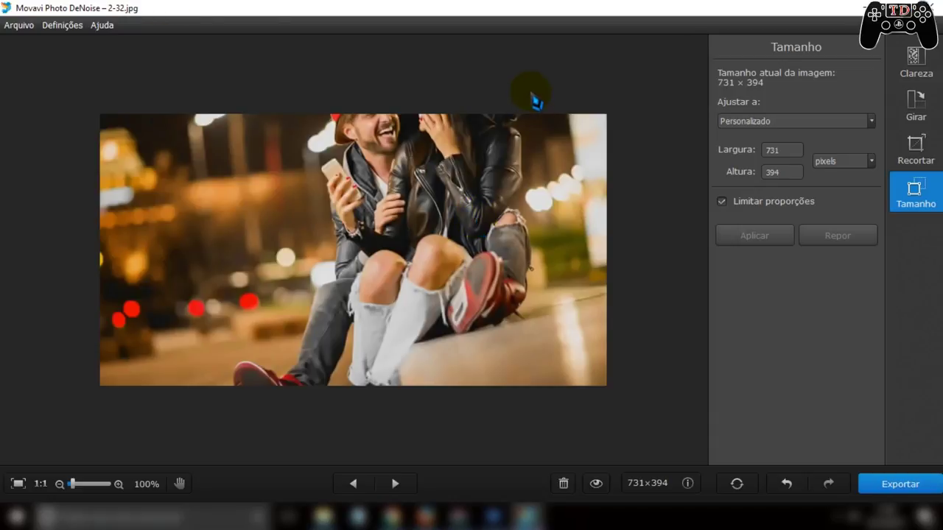
mouse_move(473, 9)
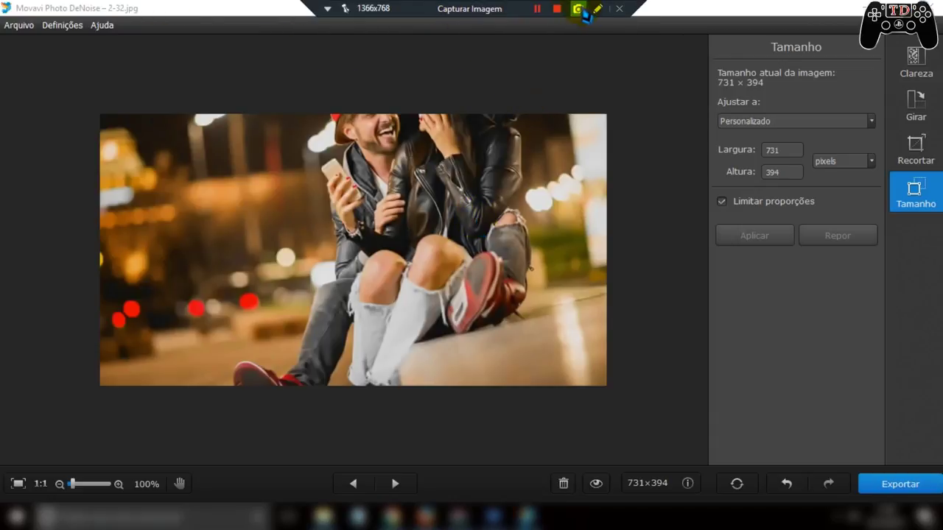